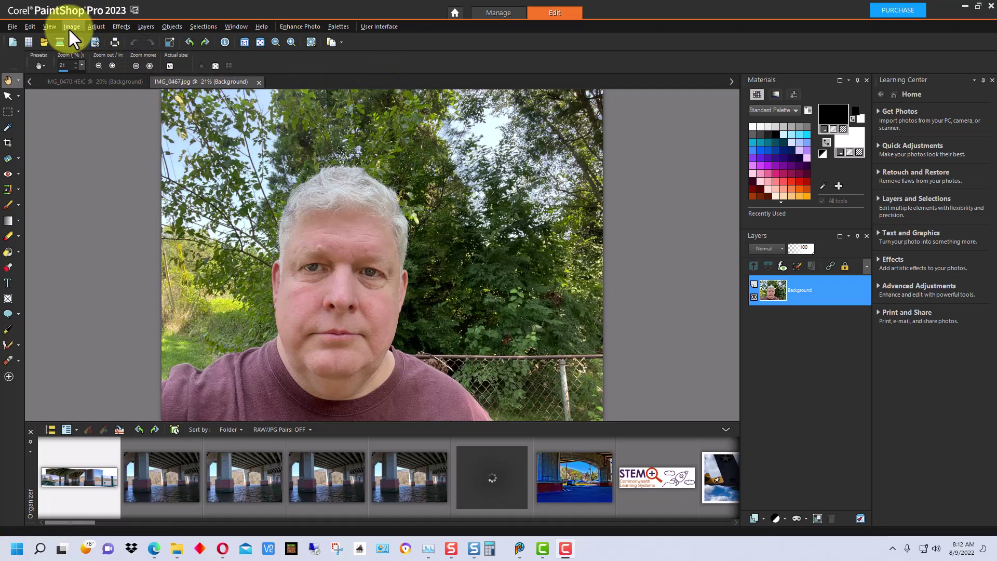
Reset the workspace to its default layout and show the Adjust > Artificial Intelligence submenu.
{"action": "left_click", "coordinate": [14, 25]}
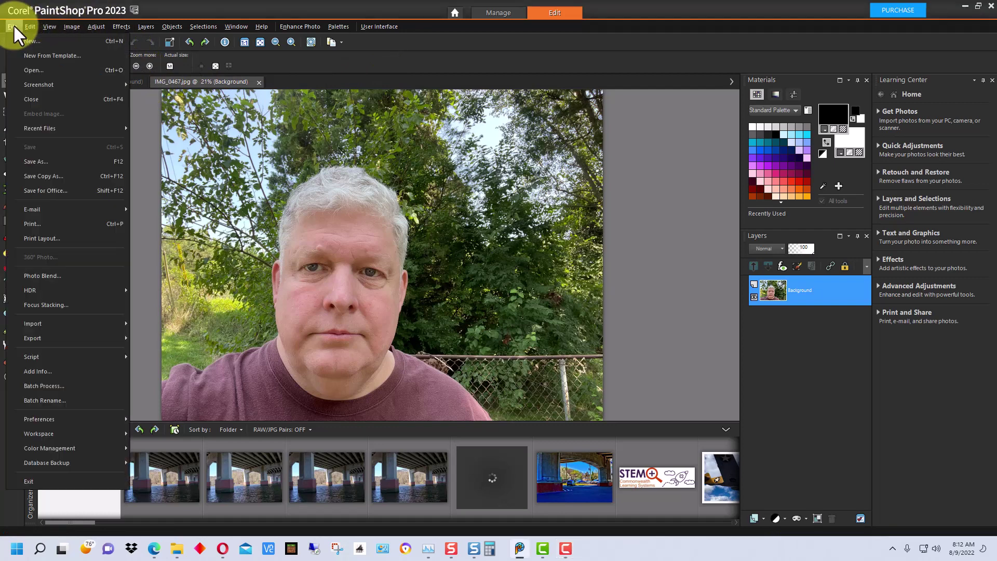
{"action": "mouse_move", "coordinate": [101, 434]}
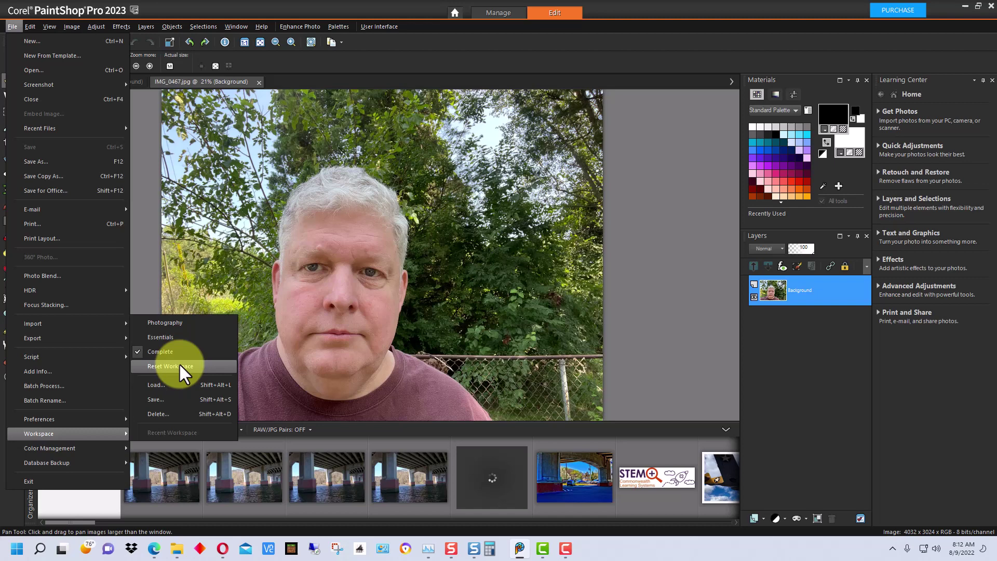
{"action": "left_click", "coordinate": [618, 57]}
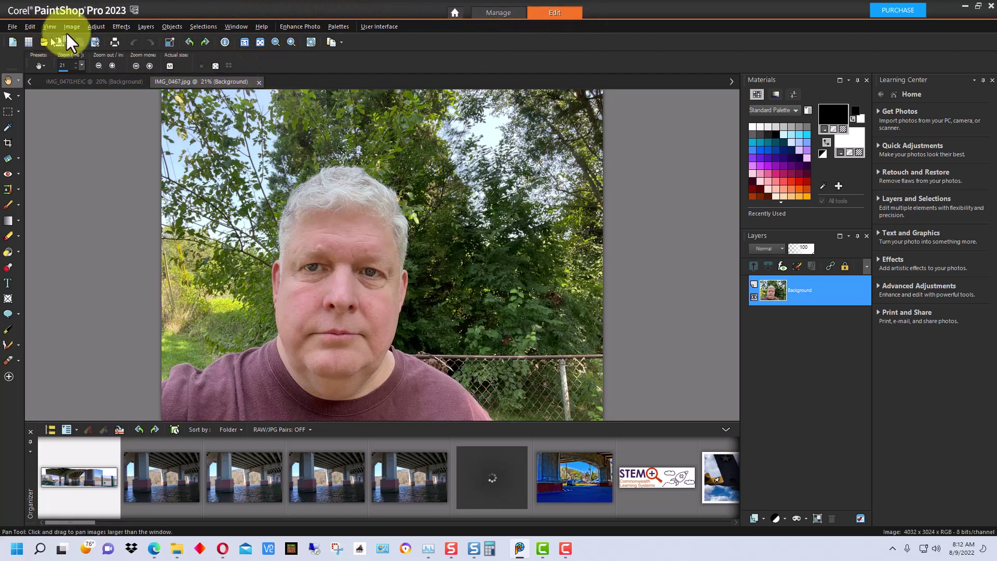
{"action": "left_click", "coordinate": [93, 27]}
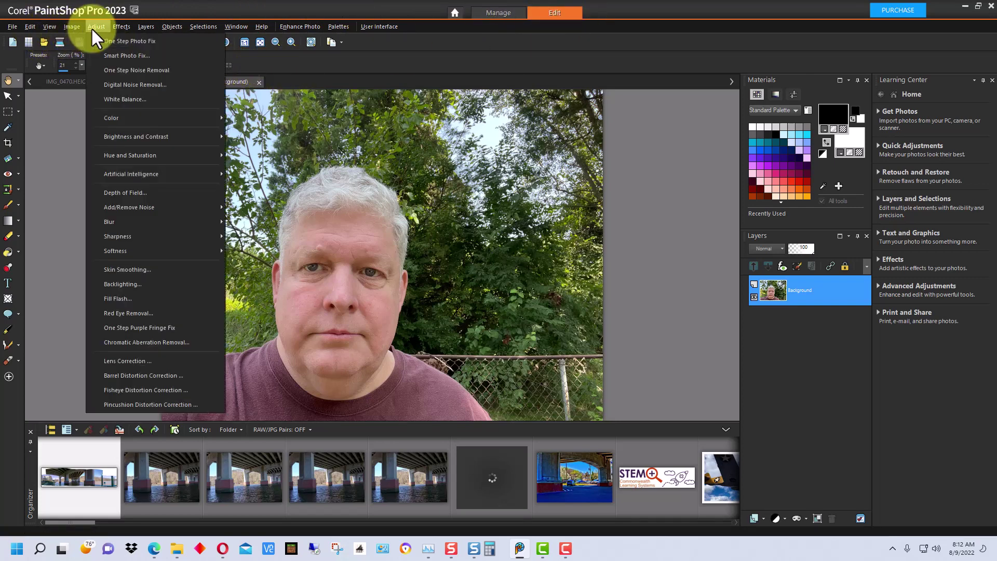
{"action": "mouse_move", "coordinate": [145, 172]}
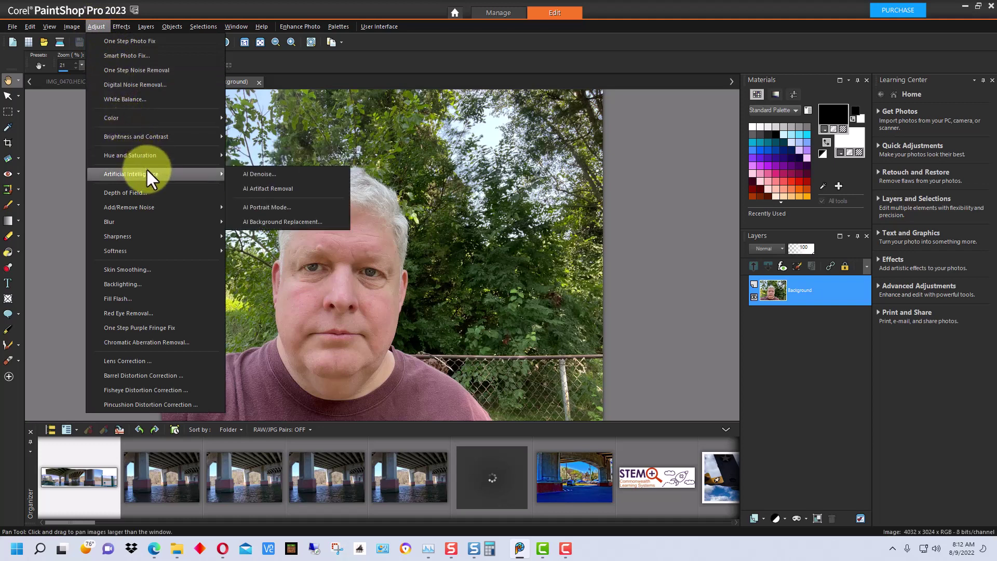
Apply AI Portrait Mode to IMG_0467.jpg so the background is masked in red.
{"action": "left_click", "coordinate": [292, 206]}
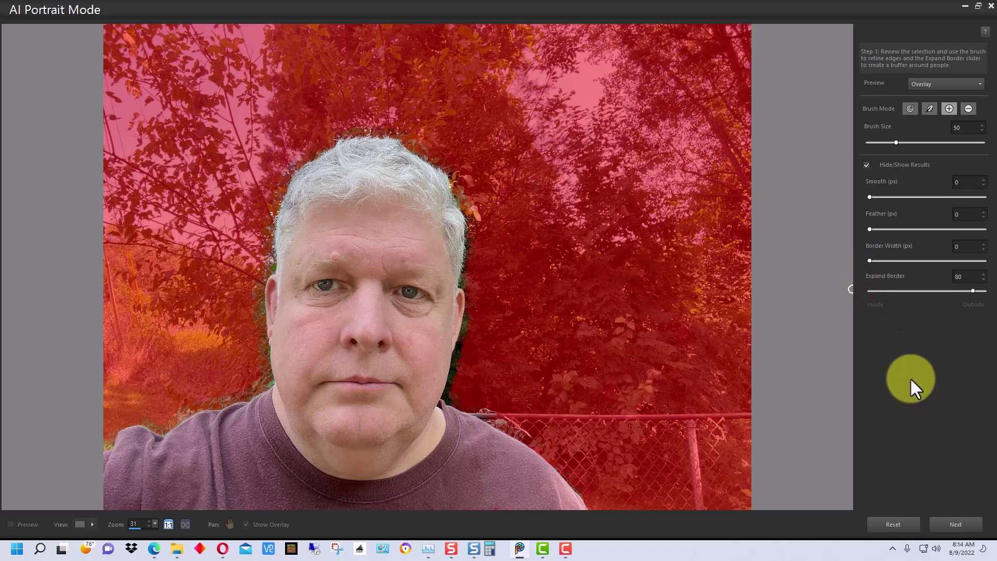
Accept the portrait mask and set the background Blur to 100.
{"action": "left_click", "coordinate": [950, 525]}
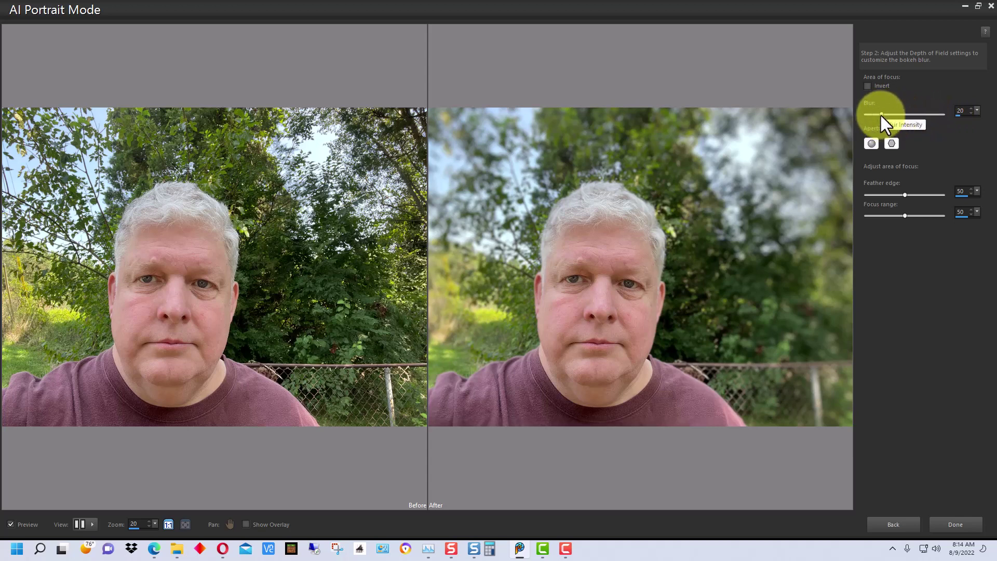
{"action": "left_click_drag", "start_coordinate": [881, 116], "coordinate": [961, 117]}
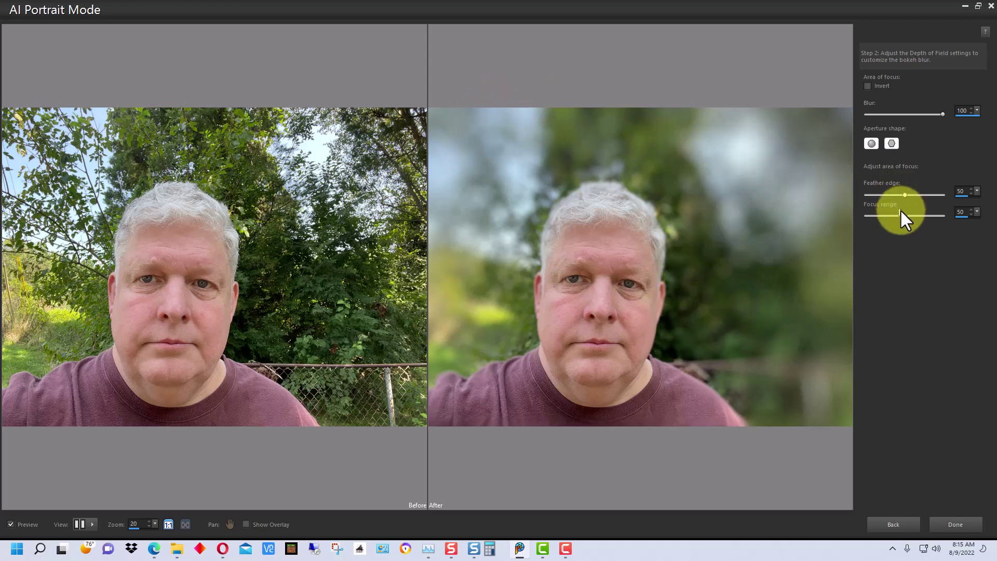
Preview a softer Feather edge, then set Feather edge to 0.
{"action": "left_click_drag", "start_coordinate": [906, 197], "coordinate": [934, 197]}
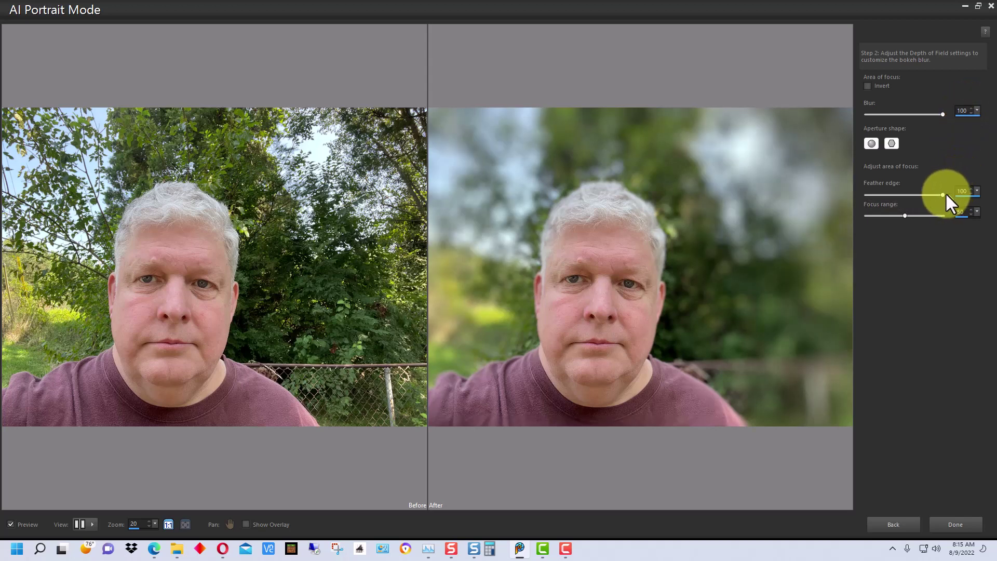
{"action": "left_click_drag", "start_coordinate": [943, 195], "coordinate": [848, 197]}
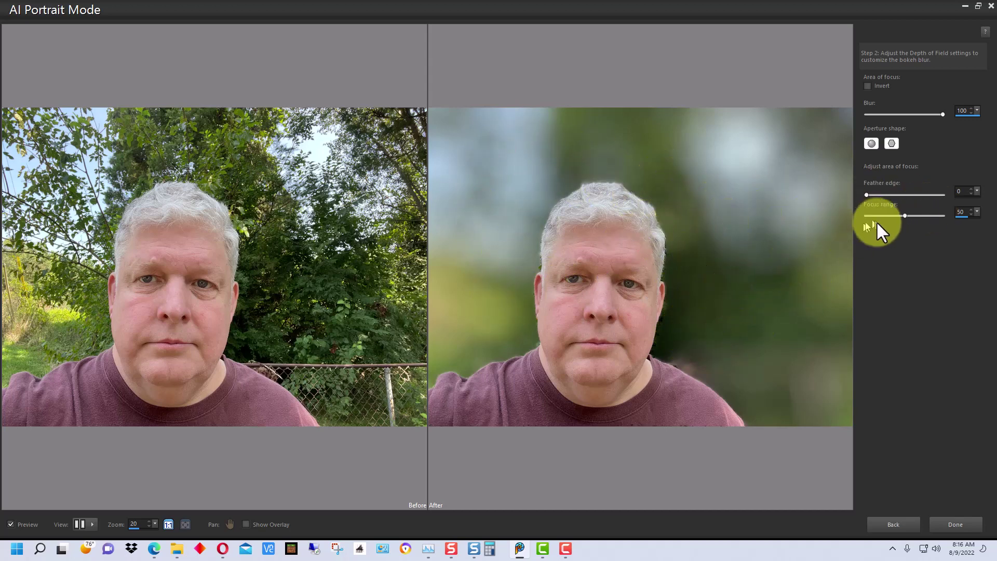
Test Focus range at 0 and 100, then set Feather edge 40 and Focus range 73.
{"action": "left_click_drag", "start_coordinate": [905, 217], "coordinate": [845, 216]}
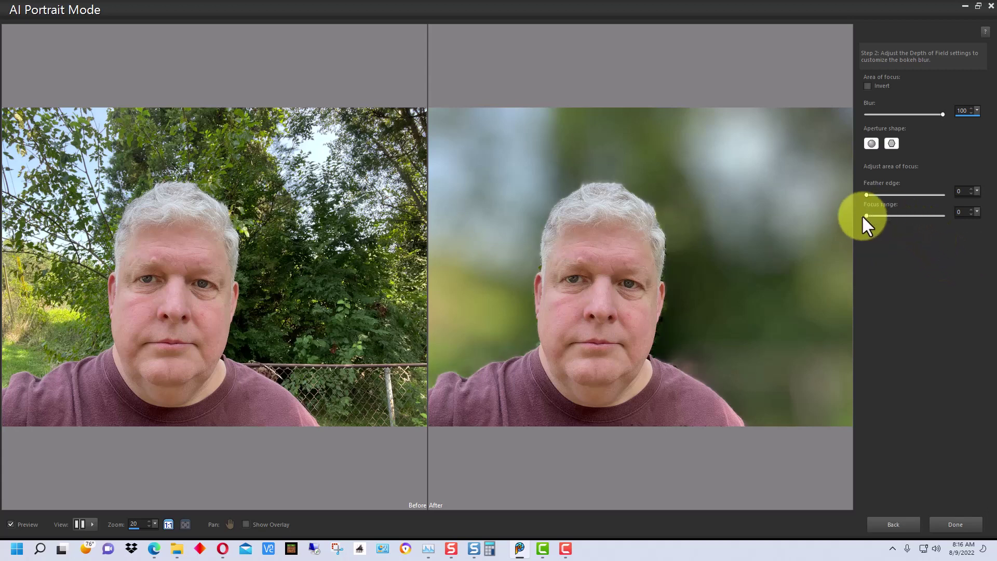
{"action": "left_click_drag", "start_coordinate": [867, 216], "coordinate": [952, 214]}
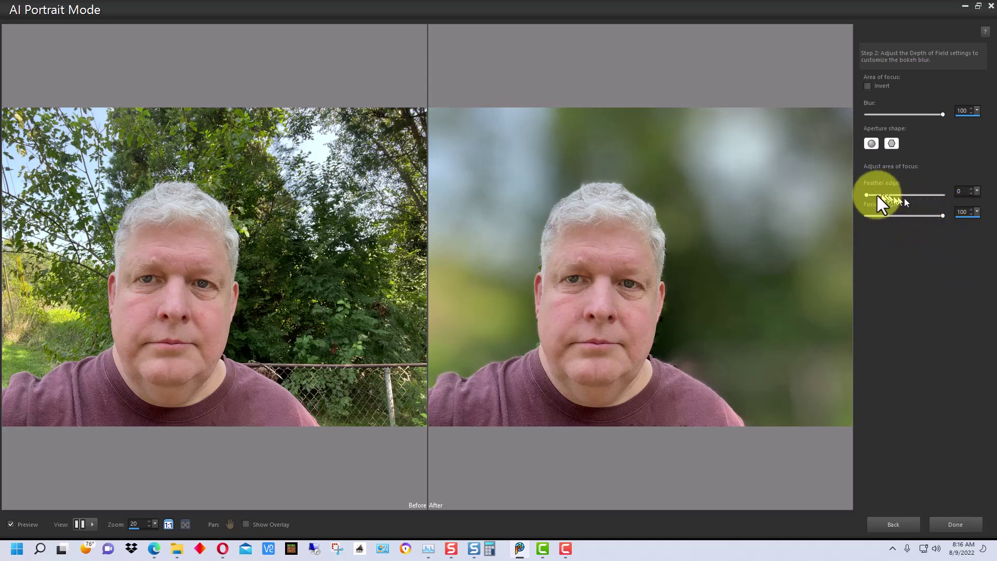
{"action": "left_click_drag", "start_coordinate": [896, 196], "coordinate": [917, 216]}
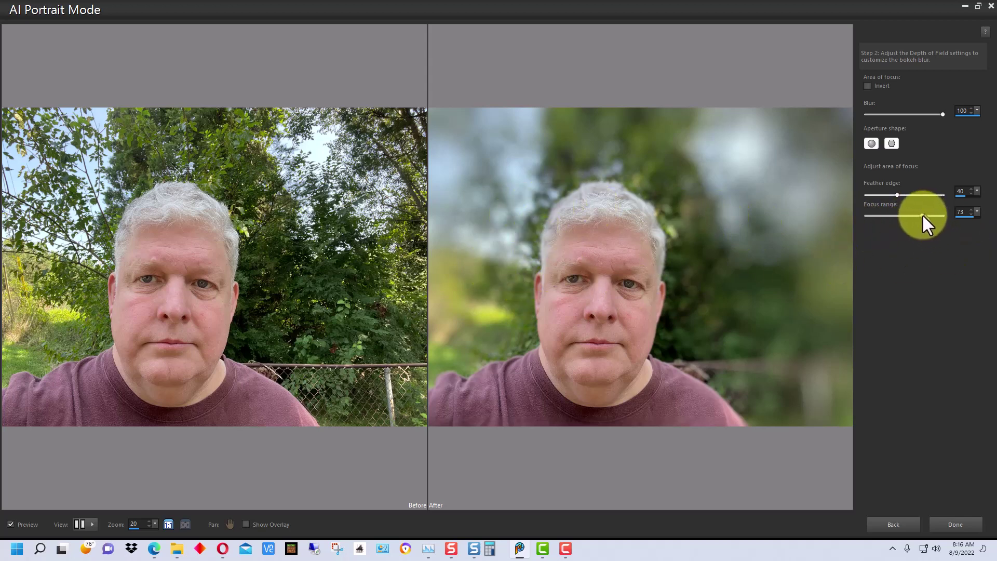
Set Focus range to 46 and Feather edge back to 0.
{"action": "left_click_drag", "start_coordinate": [922, 215], "coordinate": [901, 217]}
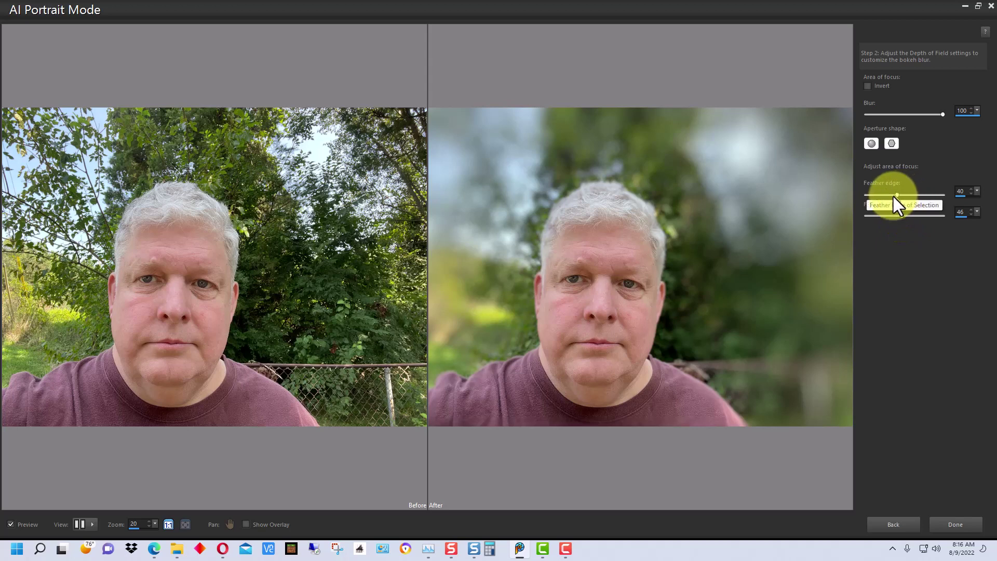
{"action": "left_click_drag", "start_coordinate": [898, 196], "coordinate": [866, 196]}
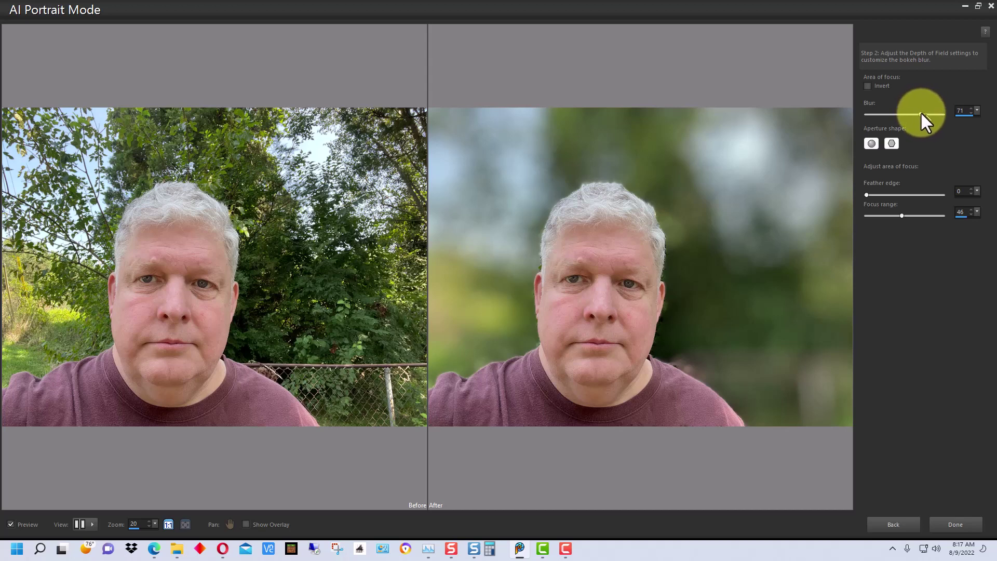
Adjust the background Blur through 44, 0, 6 and 12, settling on 33.
{"action": "left_click_drag", "start_coordinate": [919, 111], "coordinate": [899, 110]}
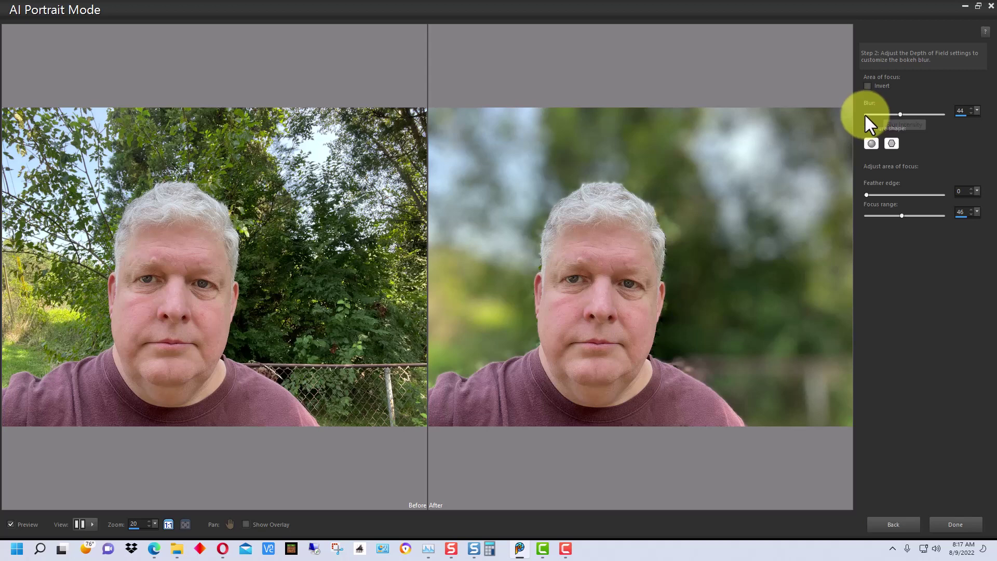
{"action": "left_click_drag", "start_coordinate": [901, 114], "coordinate": [861, 116]}
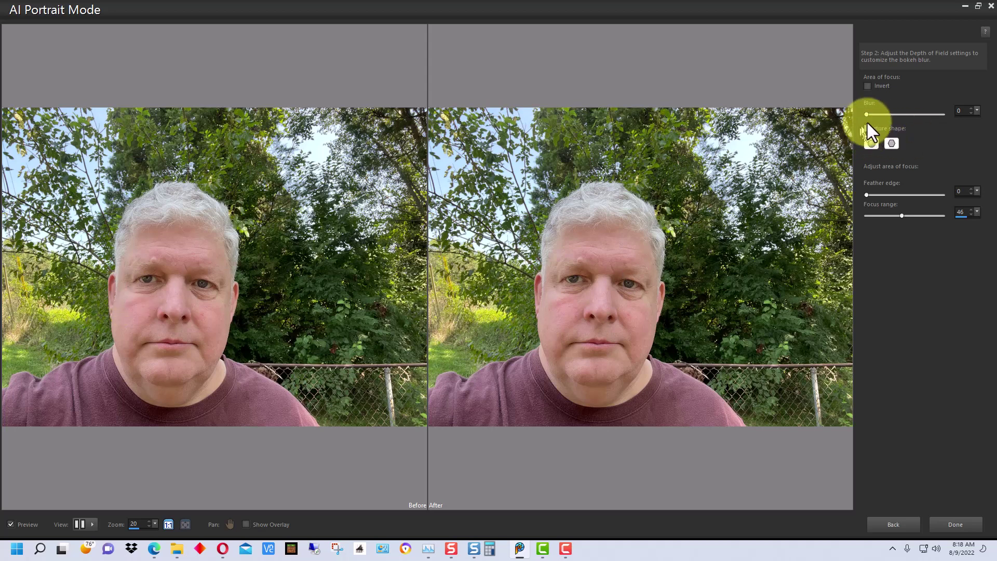
{"action": "left_click_drag", "start_coordinate": [866, 114], "coordinate": [870, 114]}
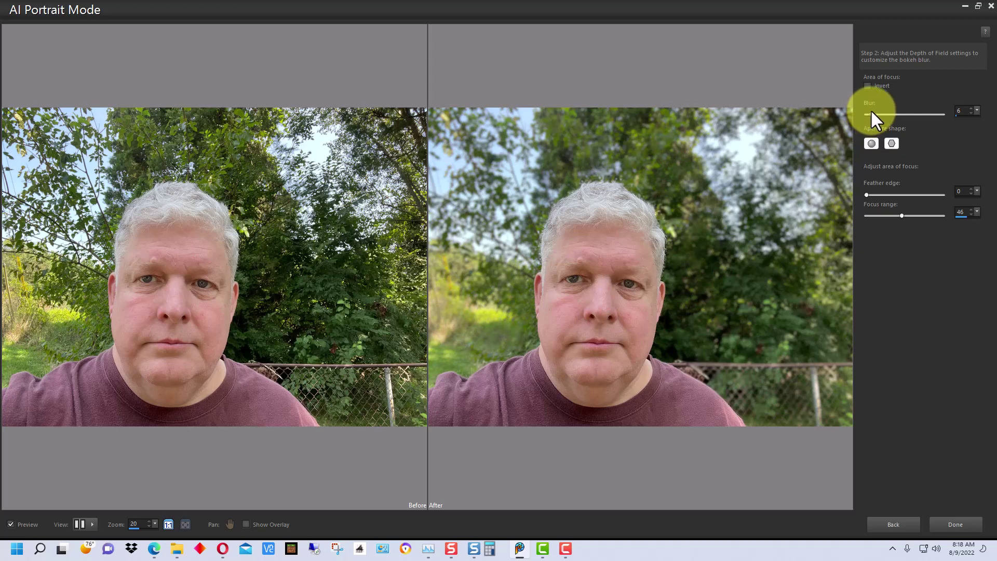
{"action": "left_click_drag", "start_coordinate": [870, 113], "coordinate": [874, 115]}
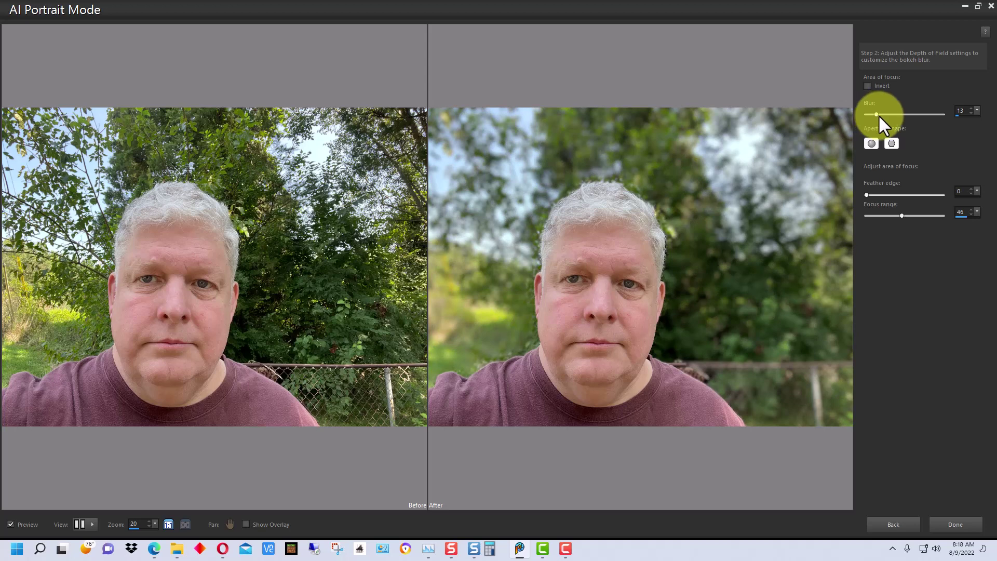
{"action": "left_click_drag", "start_coordinate": [887, 113], "coordinate": [892, 113]}
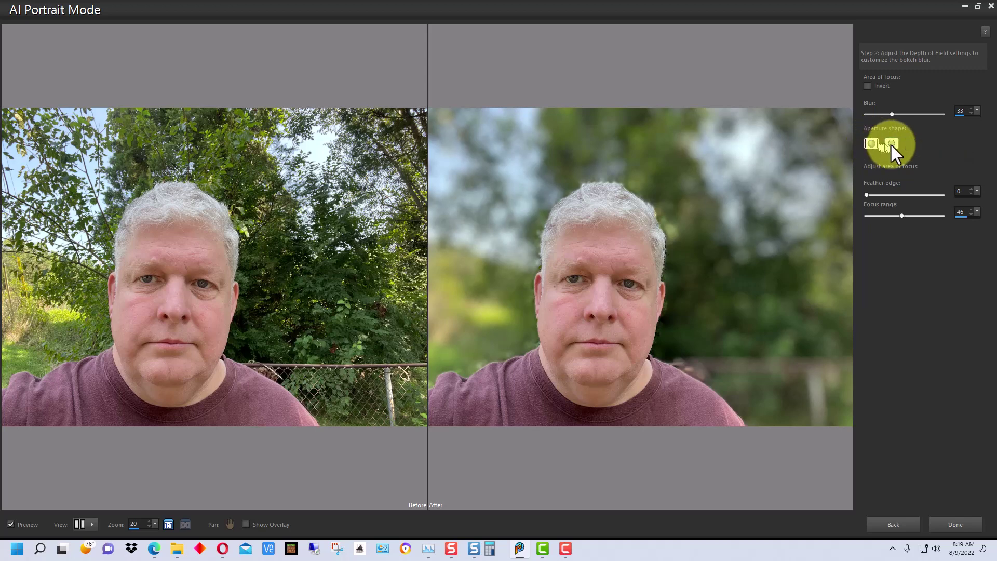
Try the hexagon bokeh shape, revert to circular, and return to the mask-review step.
{"action": "left_click", "coordinate": [892, 141]}
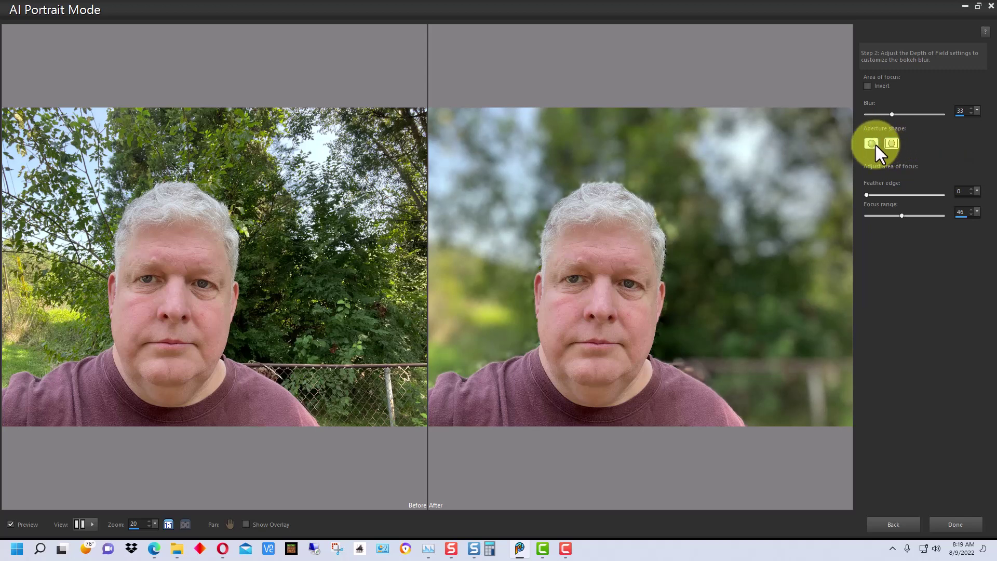
{"action": "left_click", "coordinate": [875, 143]}
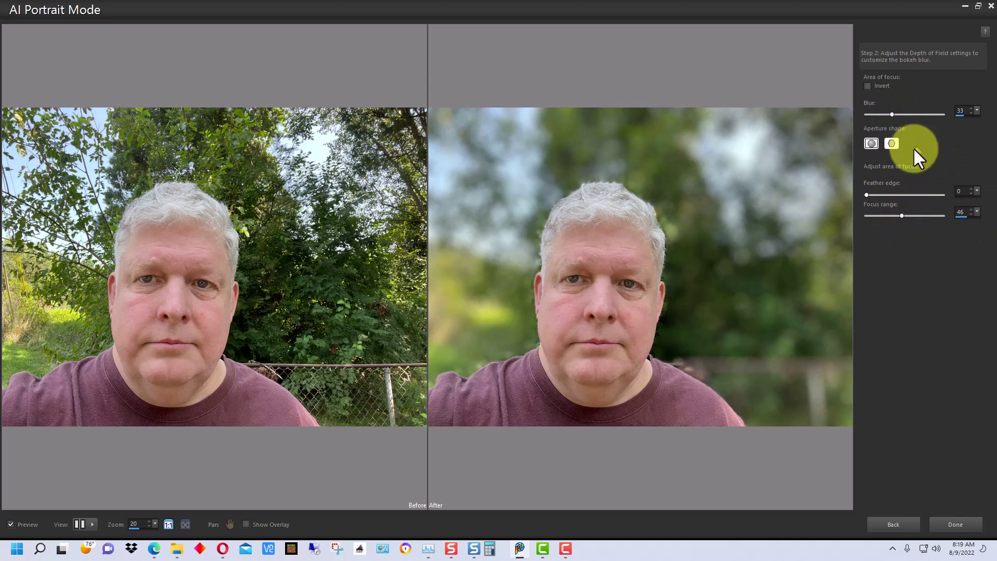
{"action": "left_click", "coordinate": [905, 519]}
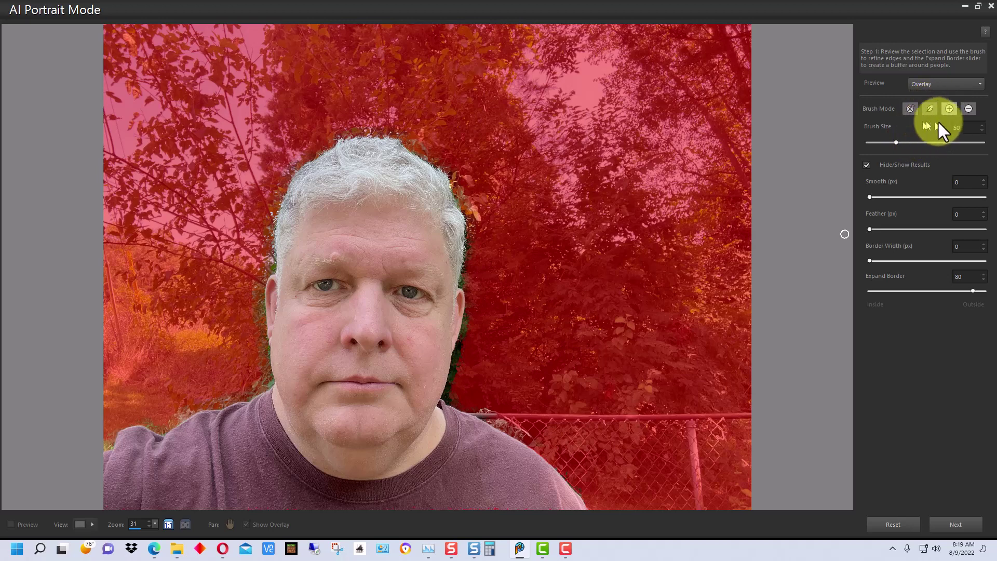
Switch the refinement brush to + add mode and leave Smooth at 0.
{"action": "left_click", "coordinate": [949, 108]}
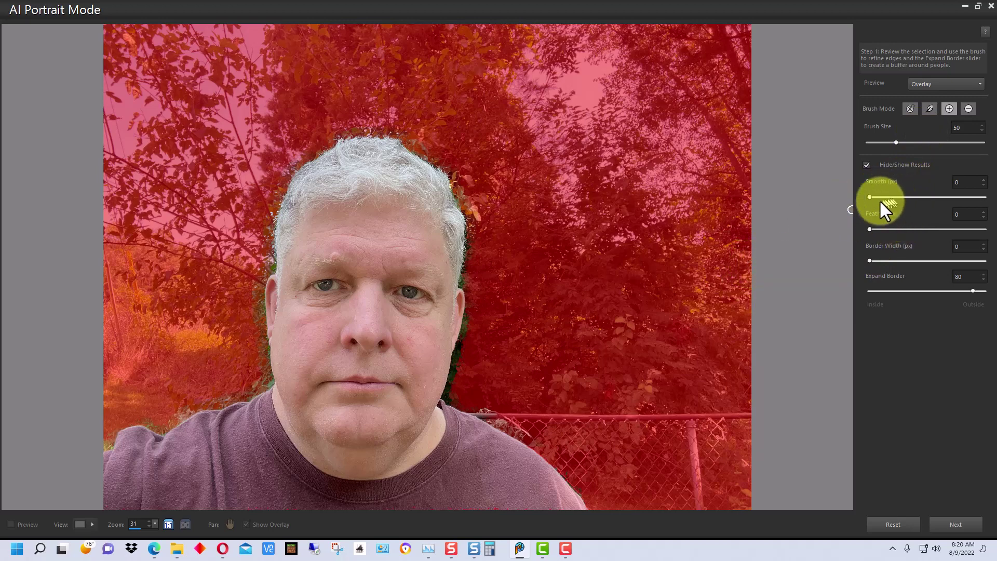
{"action": "mouse_move", "coordinate": [869, 197]}
{"action": "left_mouse_down"}
{"action": "mouse_move", "coordinate": [905, 196]}
{"action": "mouse_move", "coordinate": [861, 196]}
{"action": "left_mouse_up"}
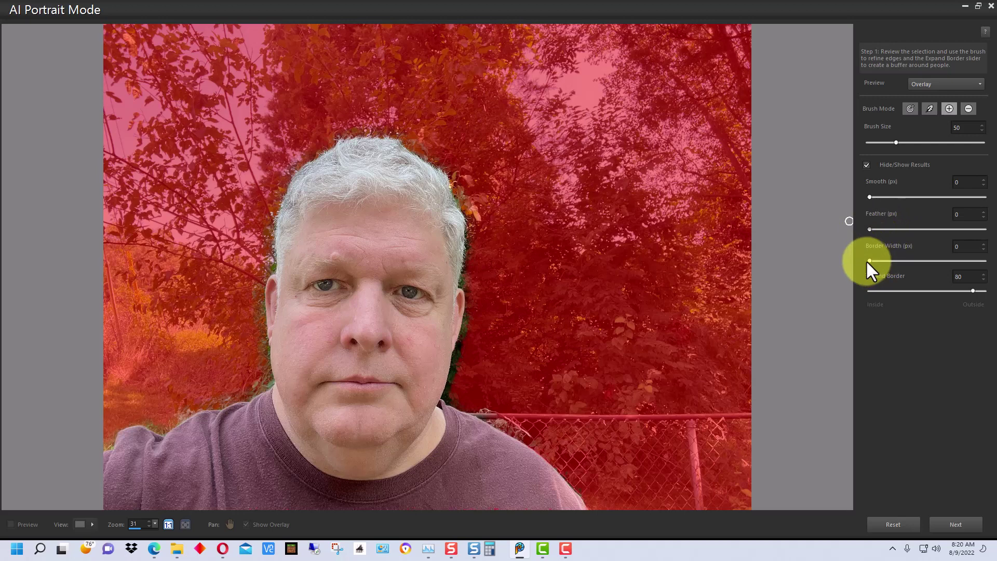
Test Border Width and return it to 0, then set Expand Border to -100.
{"action": "left_click_drag", "start_coordinate": [869, 261], "coordinate": [942, 261]}
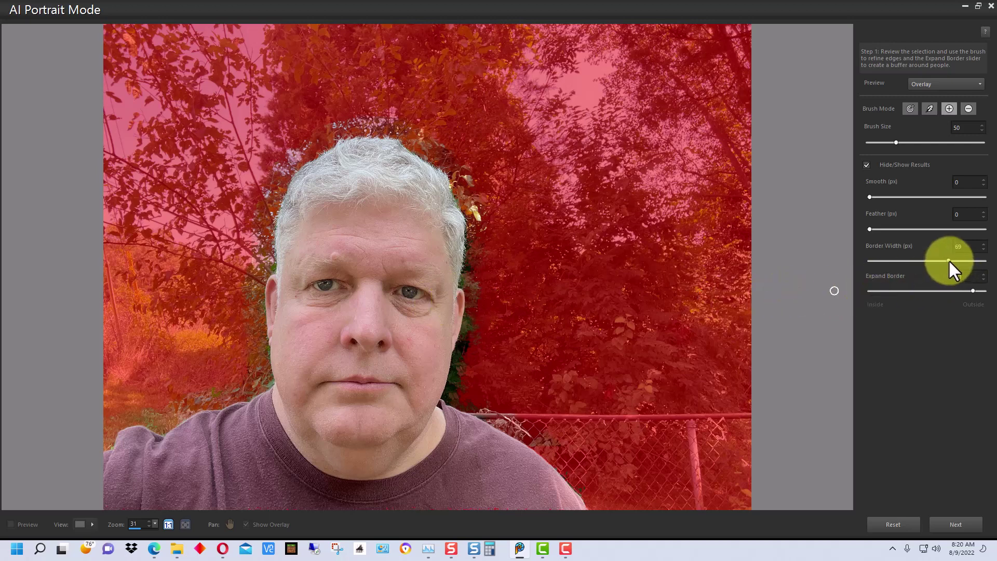
{"action": "left_click_drag", "start_coordinate": [948, 261], "coordinate": [868, 261]}
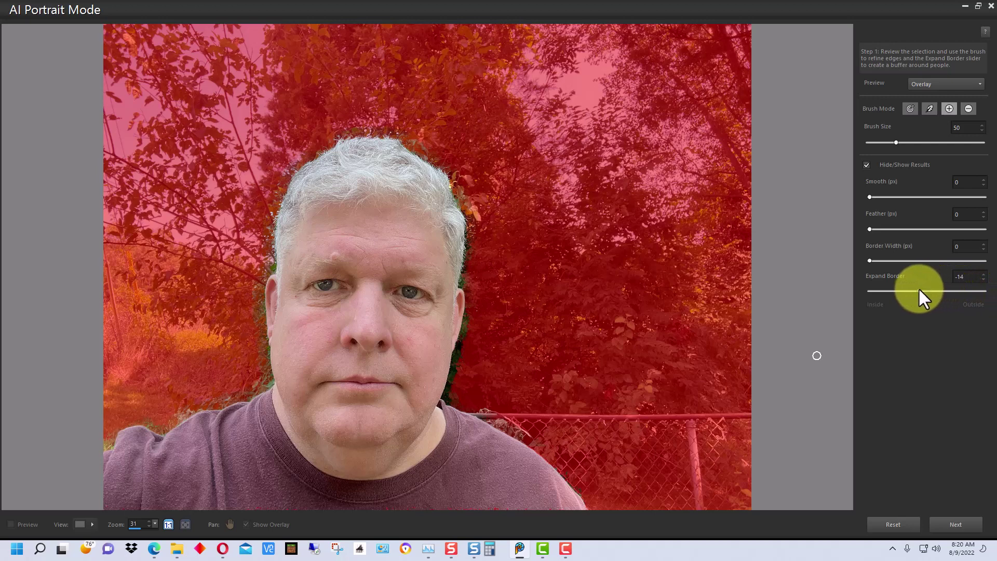
{"action": "left_click_drag", "start_coordinate": [919, 288], "coordinate": [847, 289]}
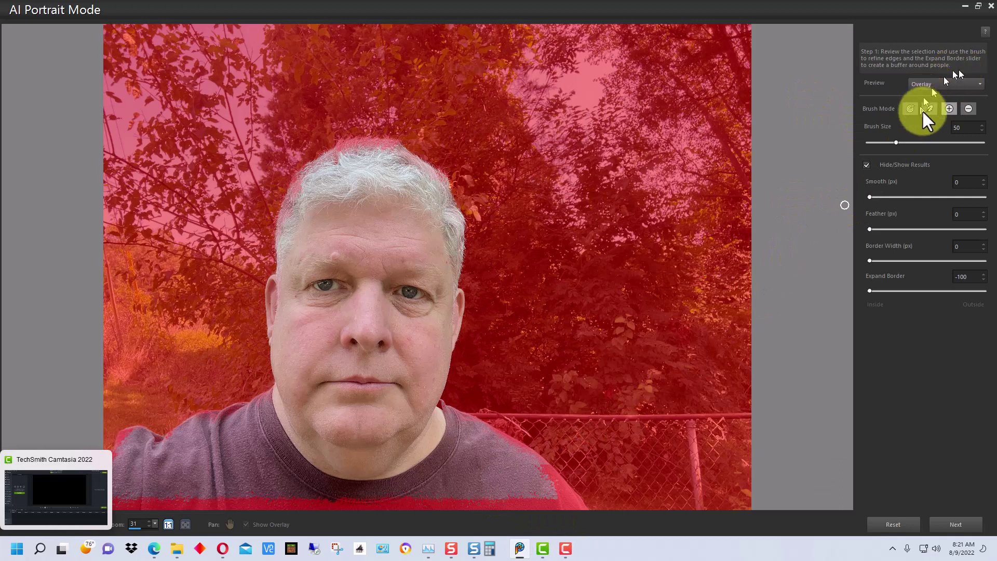
With the remove brush at size 89, erase the mask along the photo's bottom edge.
{"action": "left_click", "coordinate": [967, 109]}
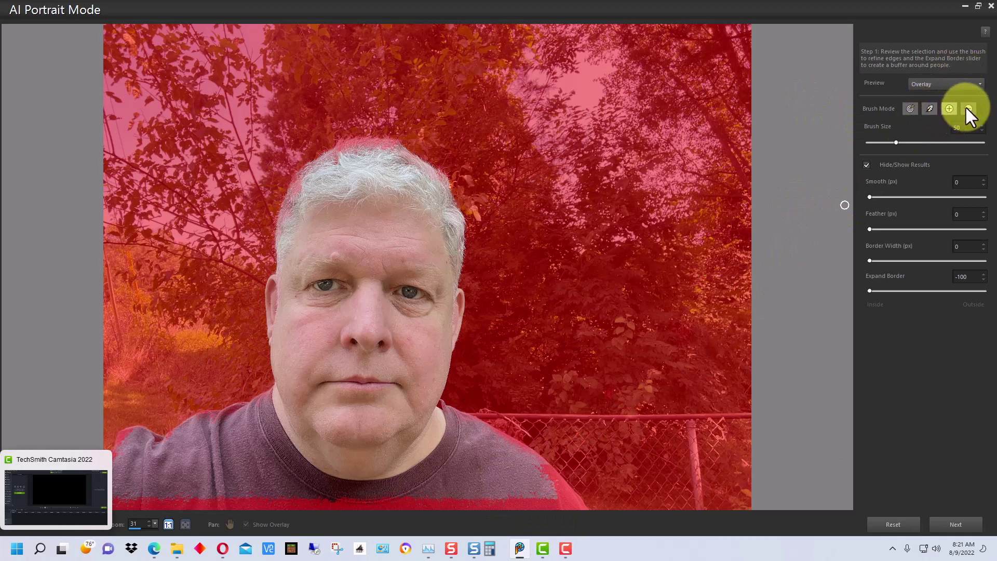
{"action": "left_click_drag", "start_coordinate": [894, 142], "coordinate": [917, 142]}
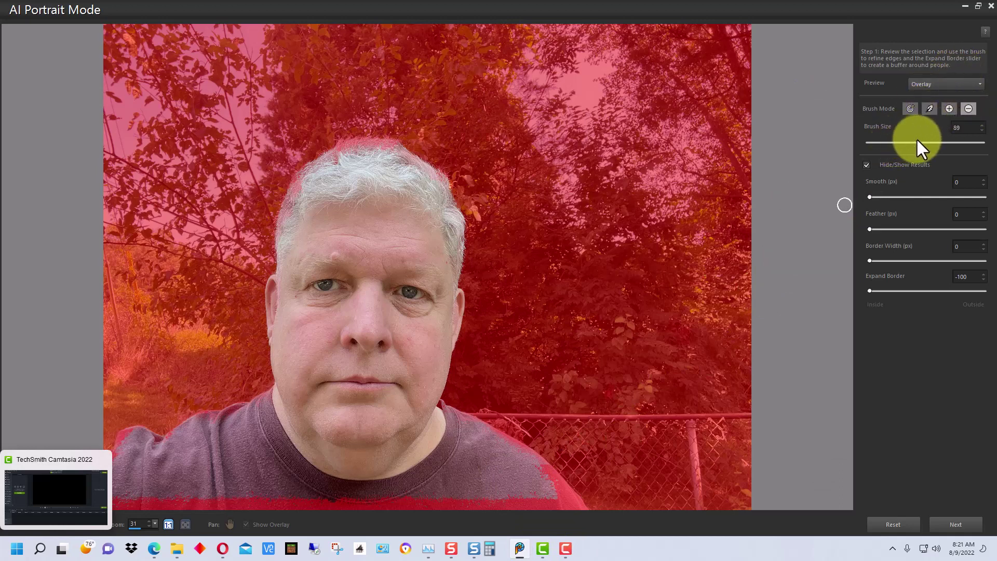
{"action": "left_click_drag", "start_coordinate": [351, 507], "coordinate": [423, 493]}
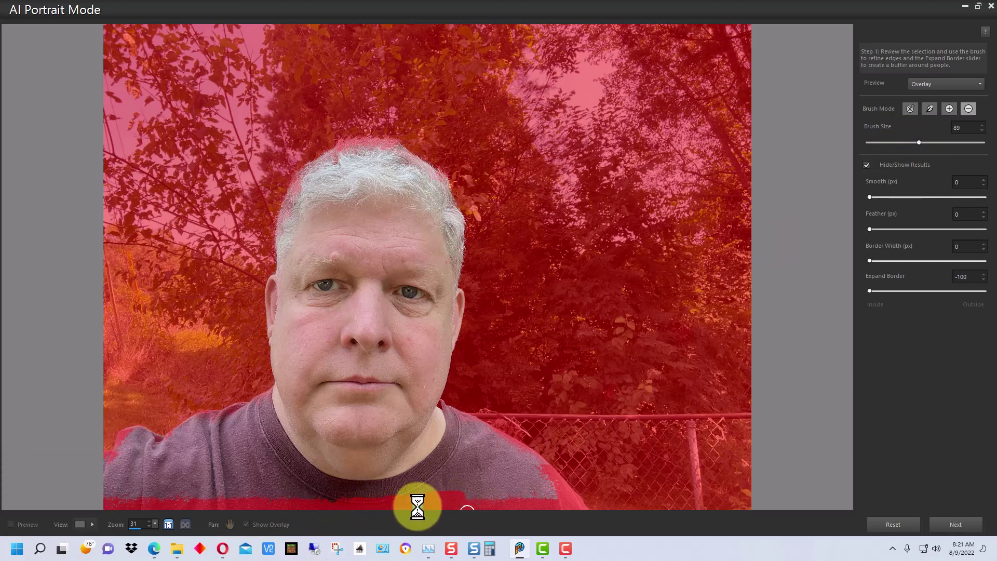
Switch to the add brush and paint the shirt's bottom edge back into the mask.
{"action": "left_click", "coordinate": [949, 108]}
{"action": "mouse_move", "coordinate": [478, 495]}
{"action": "left_mouse_down"}
{"action": "mouse_move", "coordinate": [399, 503]}
{"action": "mouse_move", "coordinate": [536, 499]}
{"action": "mouse_move", "coordinate": [377, 502]}
{"action": "left_mouse_up"}
{"action": "mouse_move", "coordinate": [470, 489]}
{"action": "left_mouse_down"}
{"action": "mouse_move", "coordinate": [383, 495]}
{"action": "mouse_move", "coordinate": [467, 505]}
{"action": "mouse_move", "coordinate": [398, 502]}
{"action": "mouse_move", "coordinate": [445, 488]}
{"action": "mouse_move", "coordinate": [560, 510]}
{"action": "mouse_move", "coordinate": [348, 504]}
{"action": "mouse_move", "coordinate": [399, 502]}
{"action": "mouse_move", "coordinate": [373, 492]}
{"action": "mouse_move", "coordinate": [345, 504]}
{"action": "mouse_move", "coordinate": [281, 501]}
{"action": "mouse_move", "coordinate": [326, 491]}
{"action": "mouse_move", "coordinate": [363, 494]}
{"action": "mouse_move", "coordinate": [186, 501]}
{"action": "mouse_move", "coordinate": [269, 507]}
{"action": "mouse_move", "coordinate": [101, 504]}
{"action": "mouse_move", "coordinate": [263, 495]}
{"action": "left_mouse_up"}
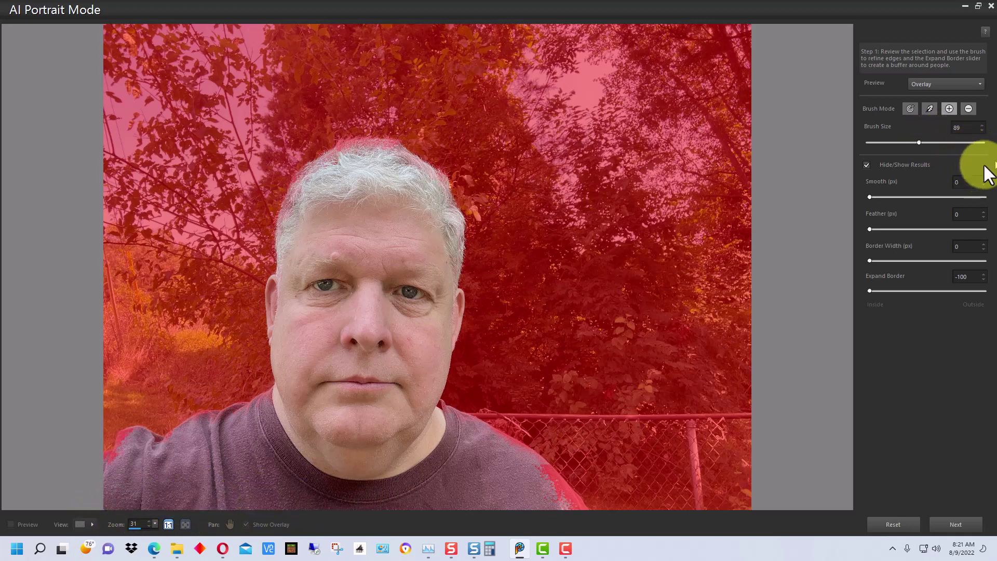
Touch up the mask at the right shoulder, then settle Expand Border at -59.
{"action": "left_click_drag", "start_coordinate": [567, 466], "coordinate": [551, 469]}
{"action": "mouse_move", "coordinate": [981, 255]}
{"action": "left_mouse_down"}
{"action": "mouse_move", "coordinate": [929, 233]}
{"action": "mouse_move", "coordinate": [916, 258]}
{"action": "left_mouse_up"}
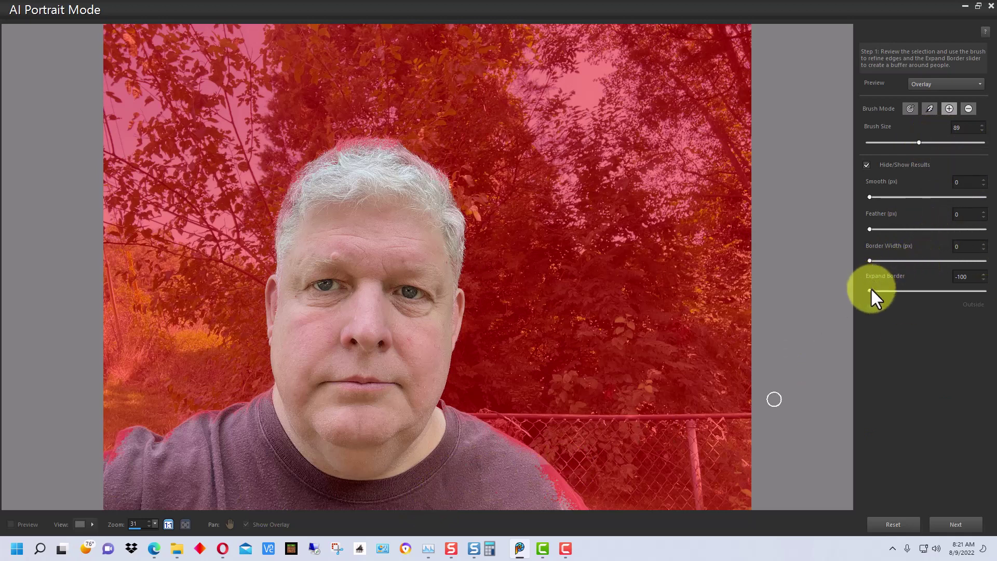
{"action": "left_click_drag", "start_coordinate": [871, 288], "coordinate": [883, 285]}
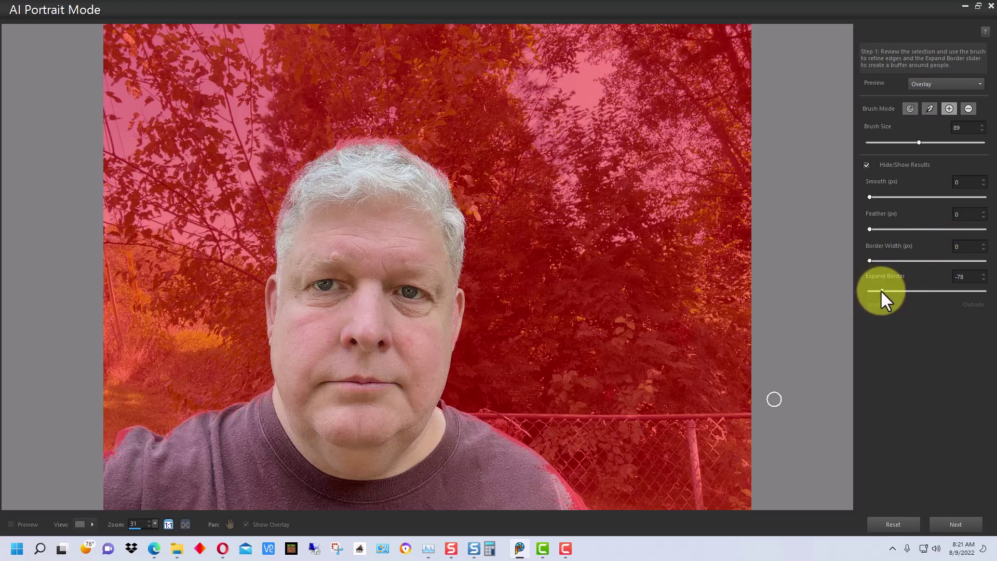
{"action": "left_click_drag", "start_coordinate": [880, 289], "coordinate": [900, 289]}
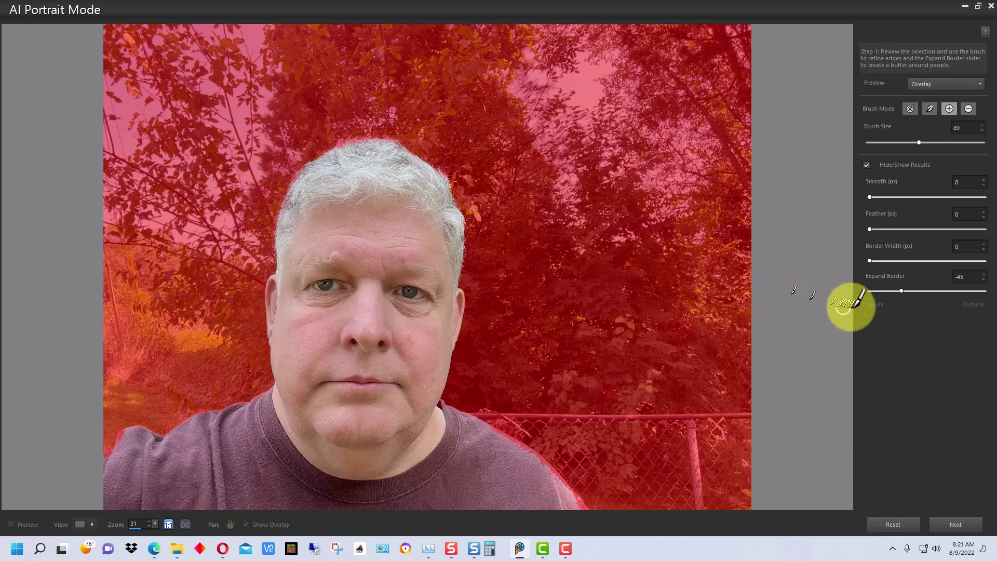
{"action": "left_click_drag", "start_coordinate": [870, 288], "coordinate": [867, 290]}
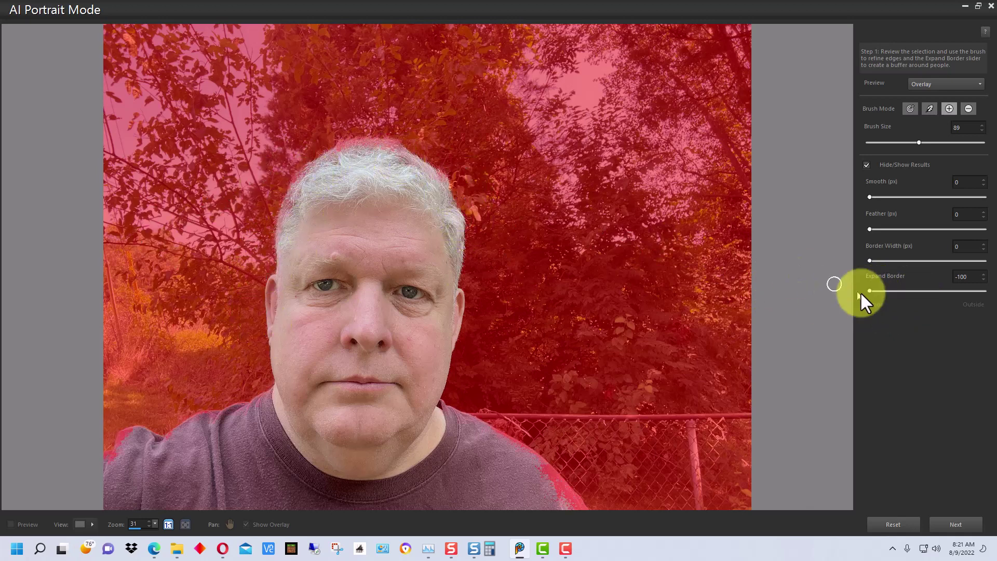
{"action": "left_click_drag", "start_coordinate": [869, 291], "coordinate": [891, 291]}
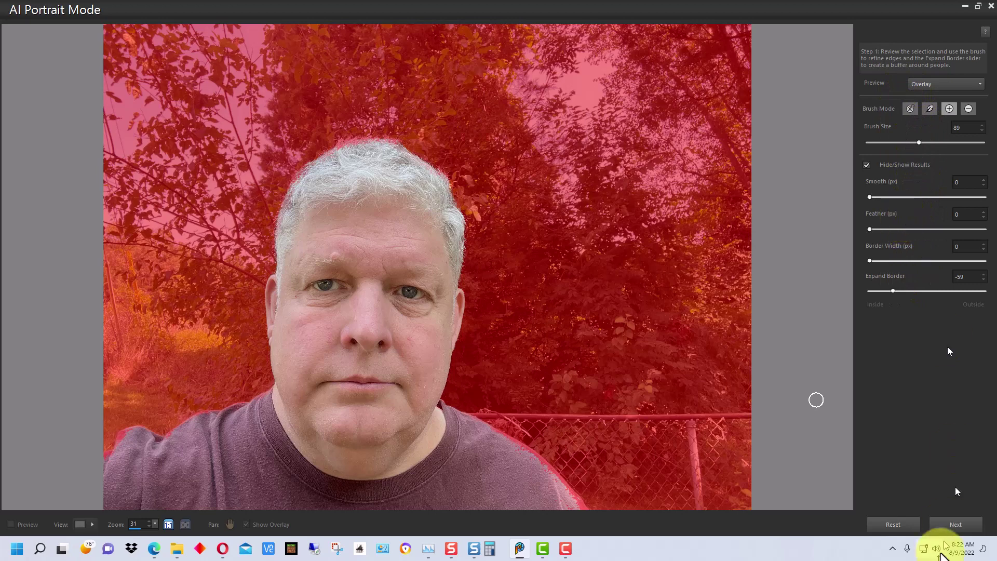
Reset the AI Portrait Mode mask to its default settings.
{"action": "left_click", "coordinate": [887, 525]}
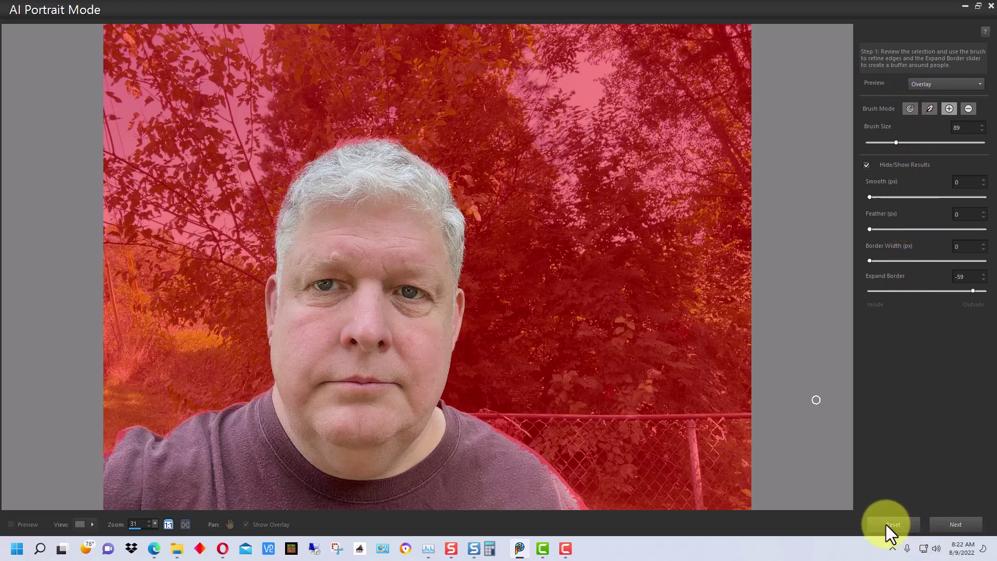